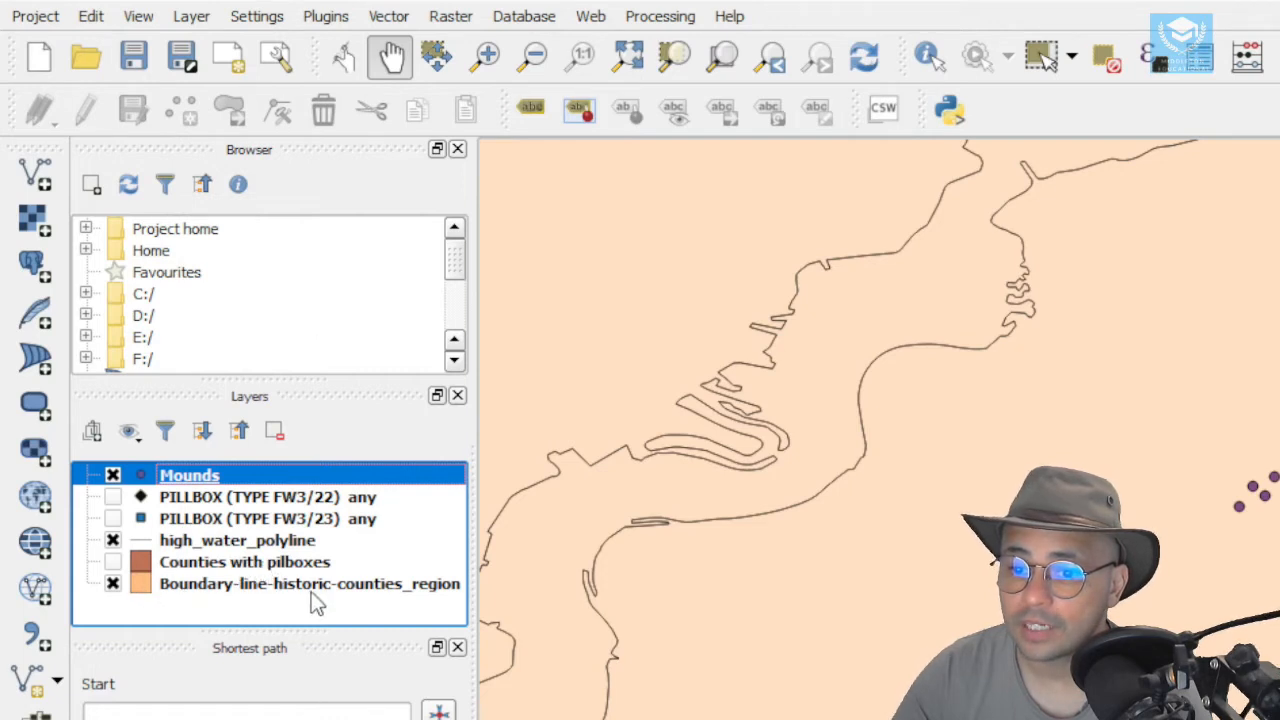
- Restyle the Boundary-line-historic-counties_region layer with a green fill
click(144, 590)
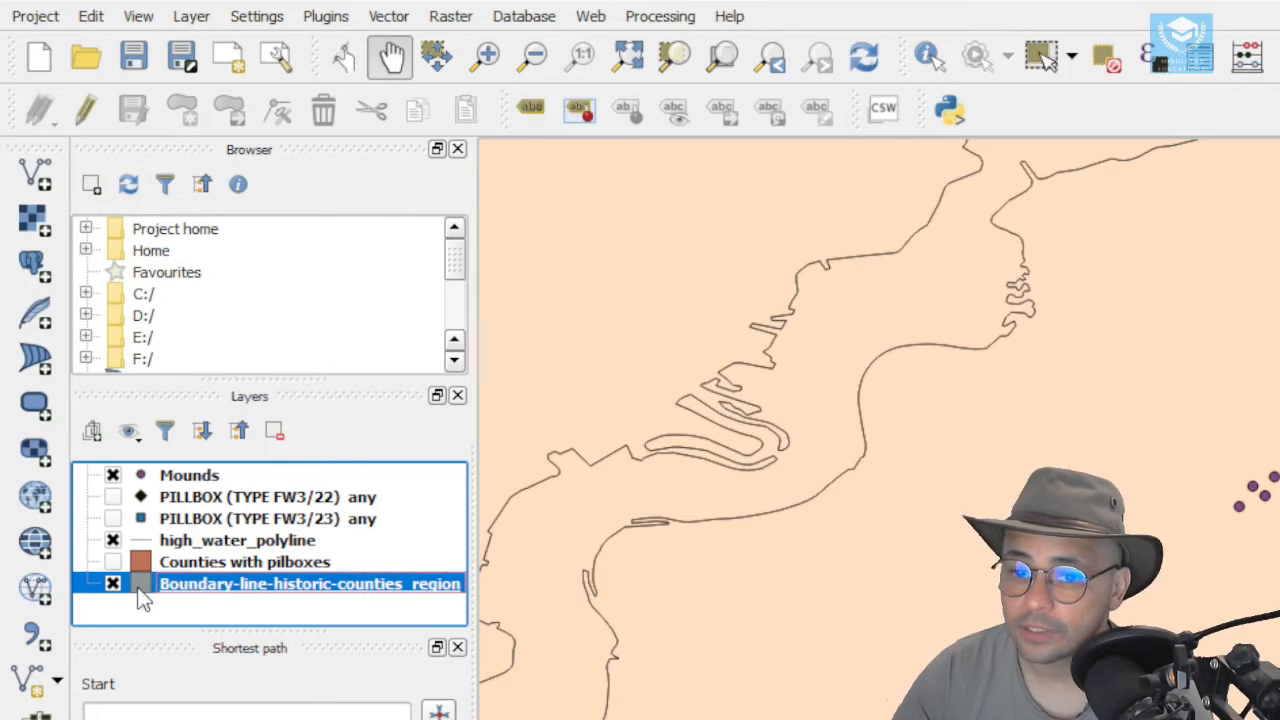
double_click(144, 589)
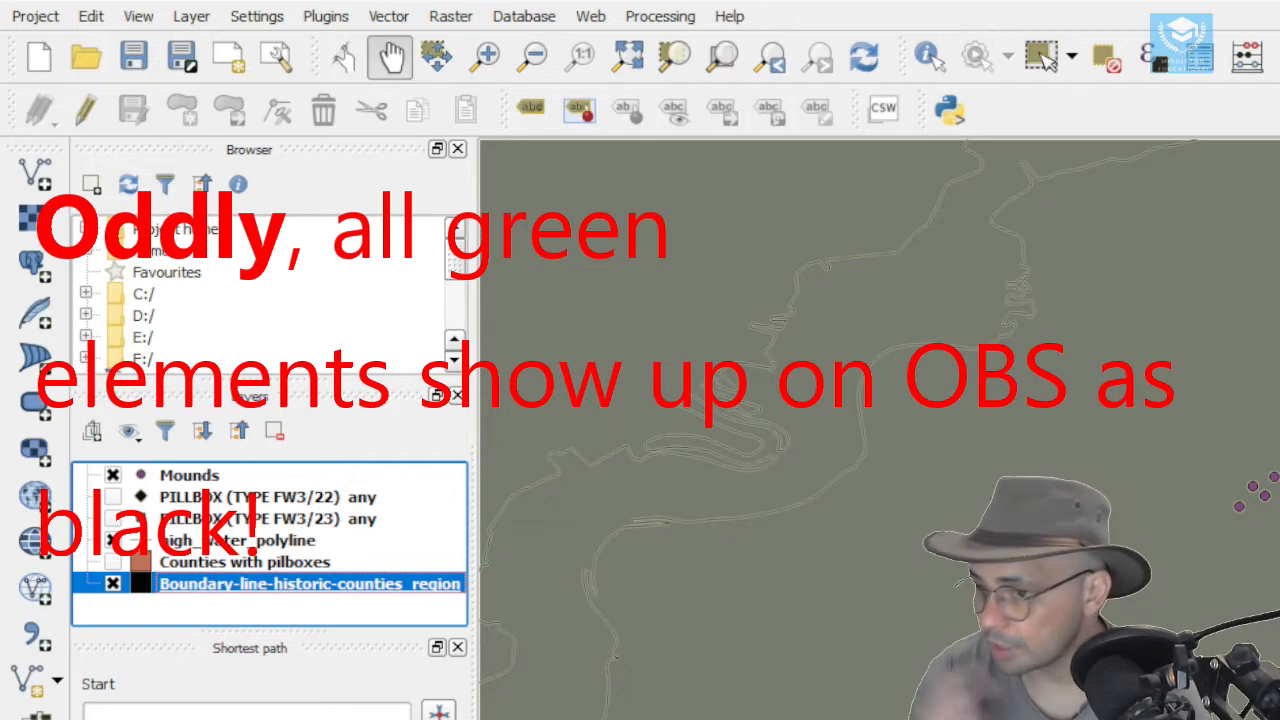
- Change the Mounds layer's point symbol to a red star
click(142, 484)
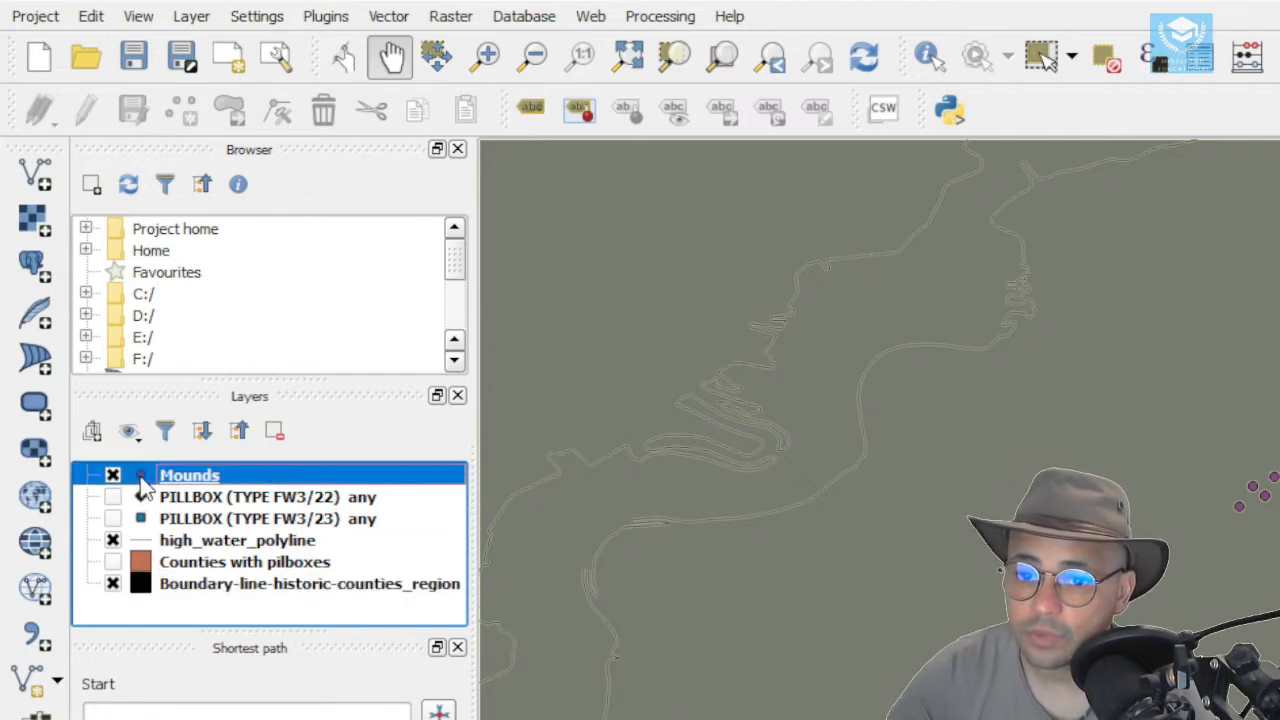
double_click(142, 484)
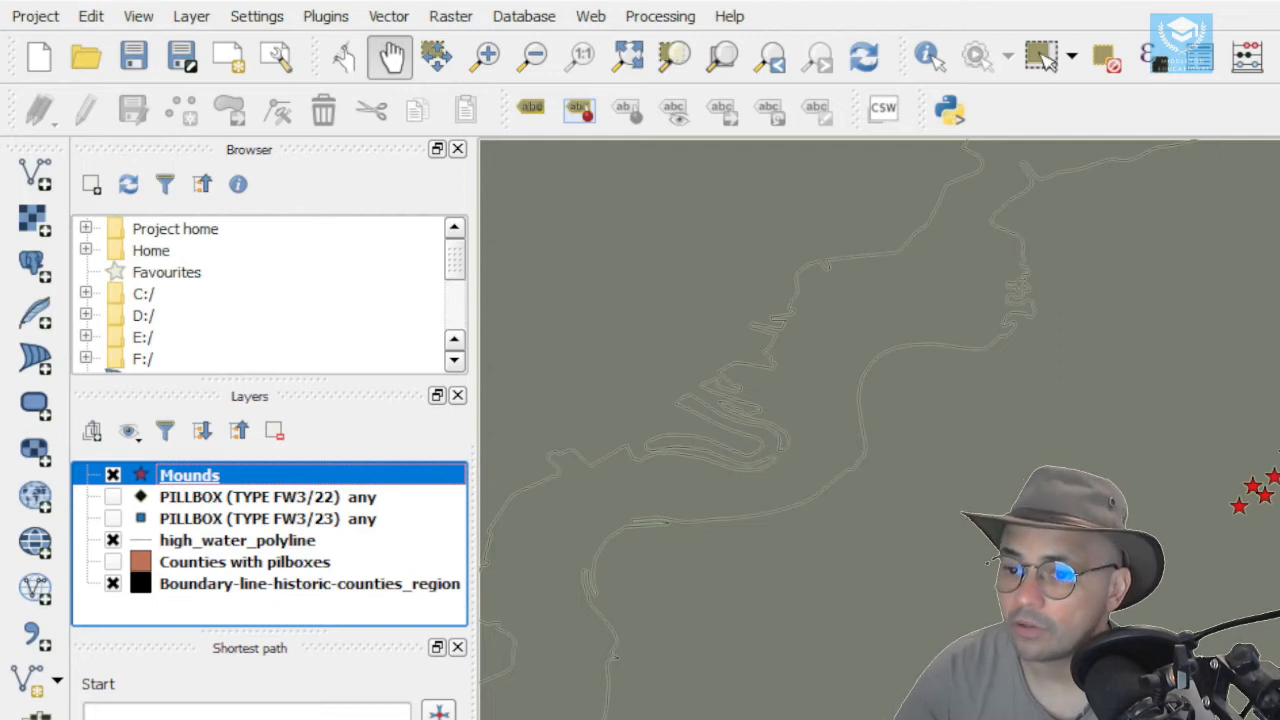
- Add the TM_ vector layers, from TM_Building through TM_Woodland, to the project above the Mounds layer
click(679, 607)
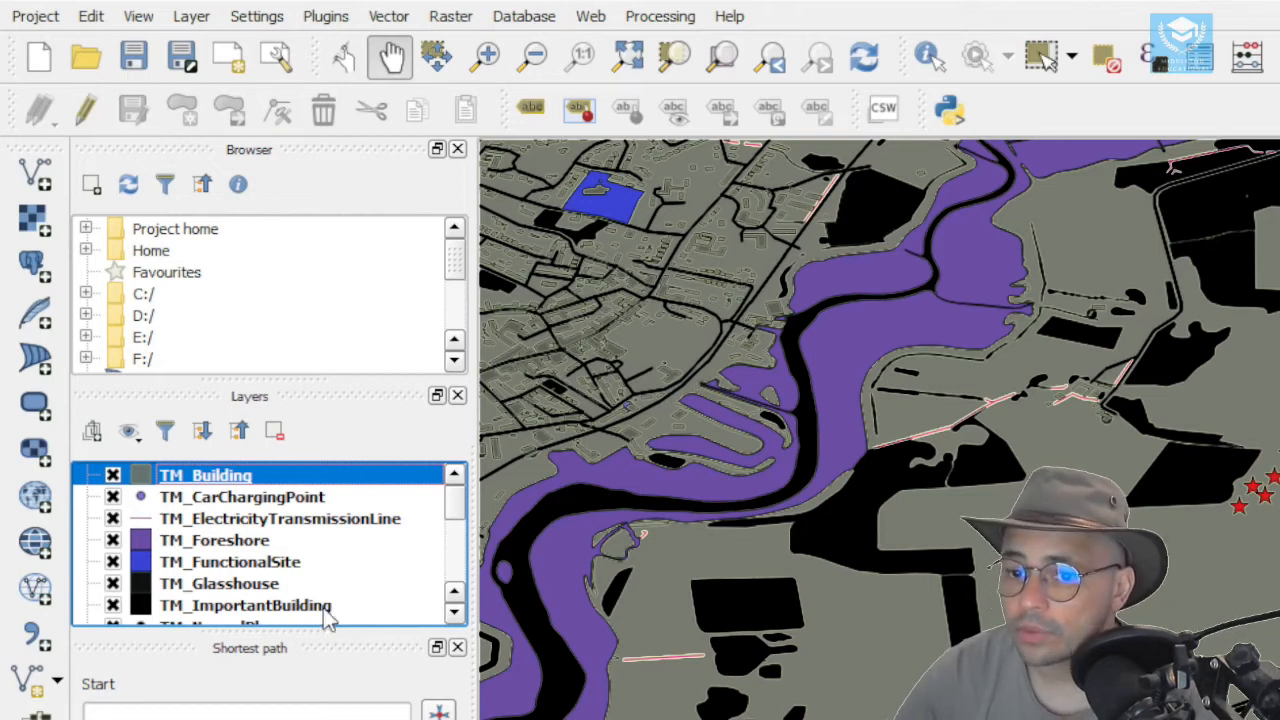
- Examine the added TM_Foreshore, TM_FunctionalSite and TM_ImportantBuilding layers one after another
click(226, 545)
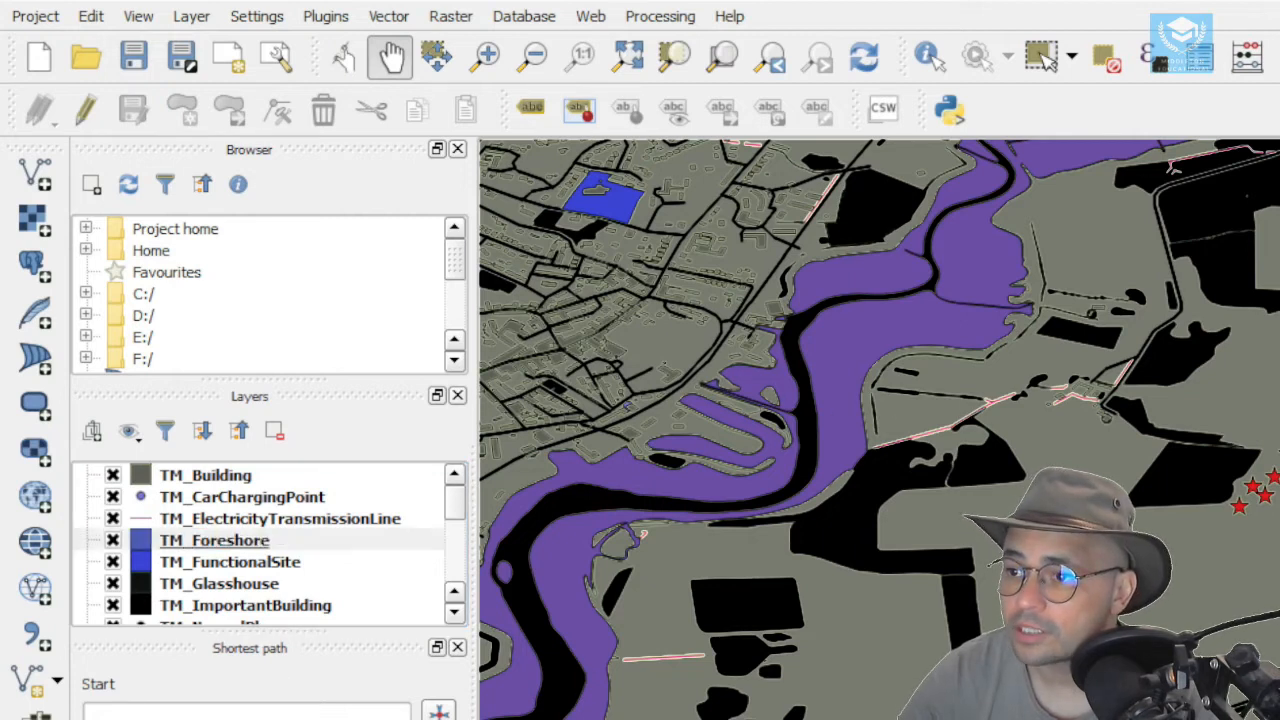
click(432, 546)
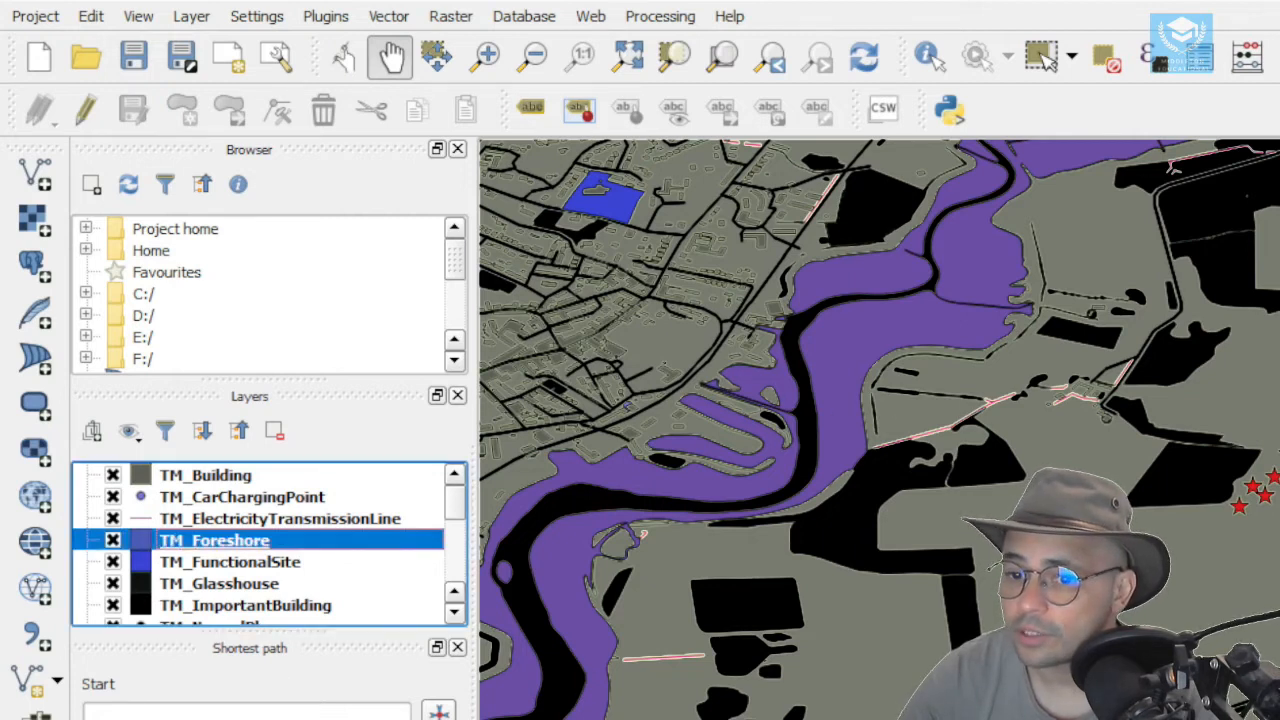
click(268, 565)
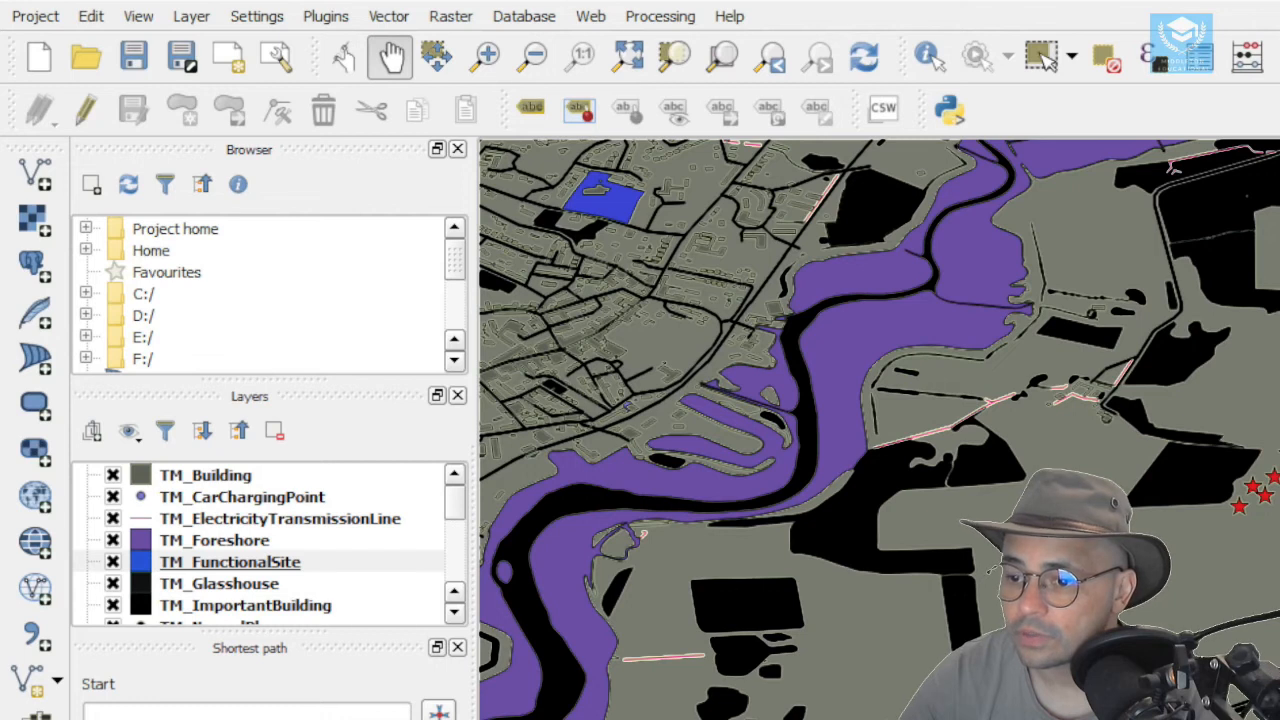
key(alt+Tab)
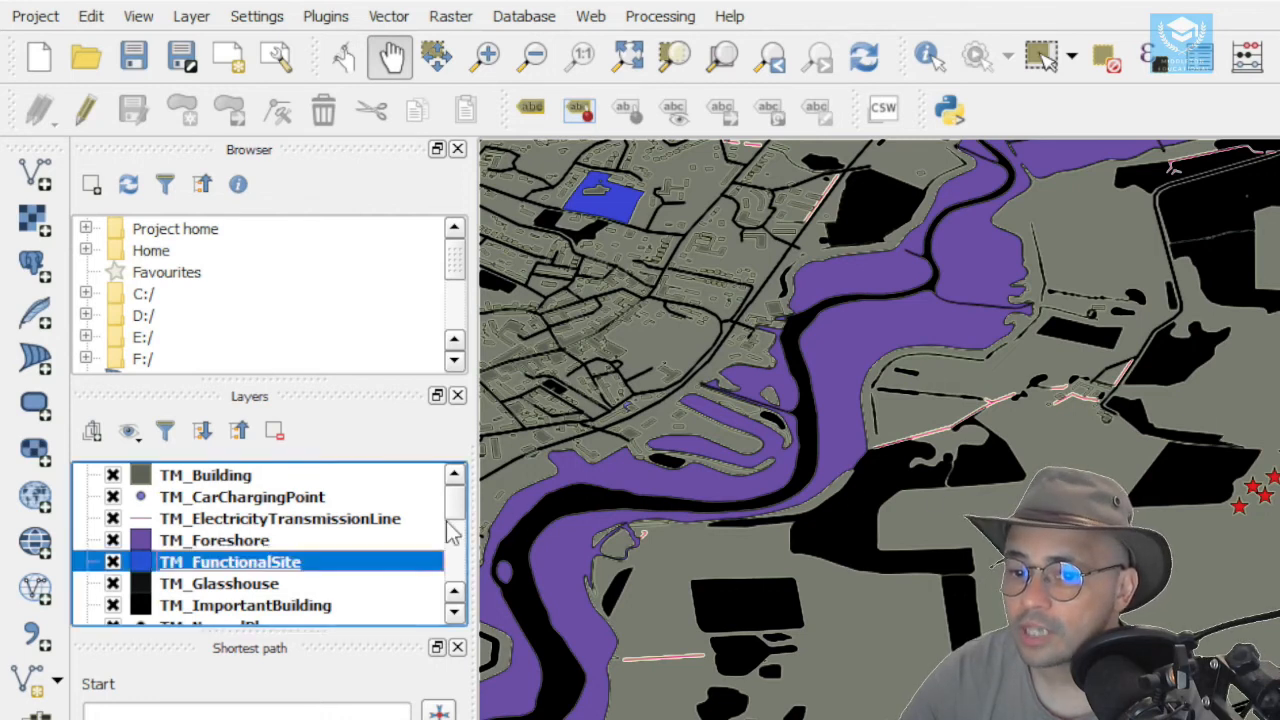
scroll(226, 612, down, 1)
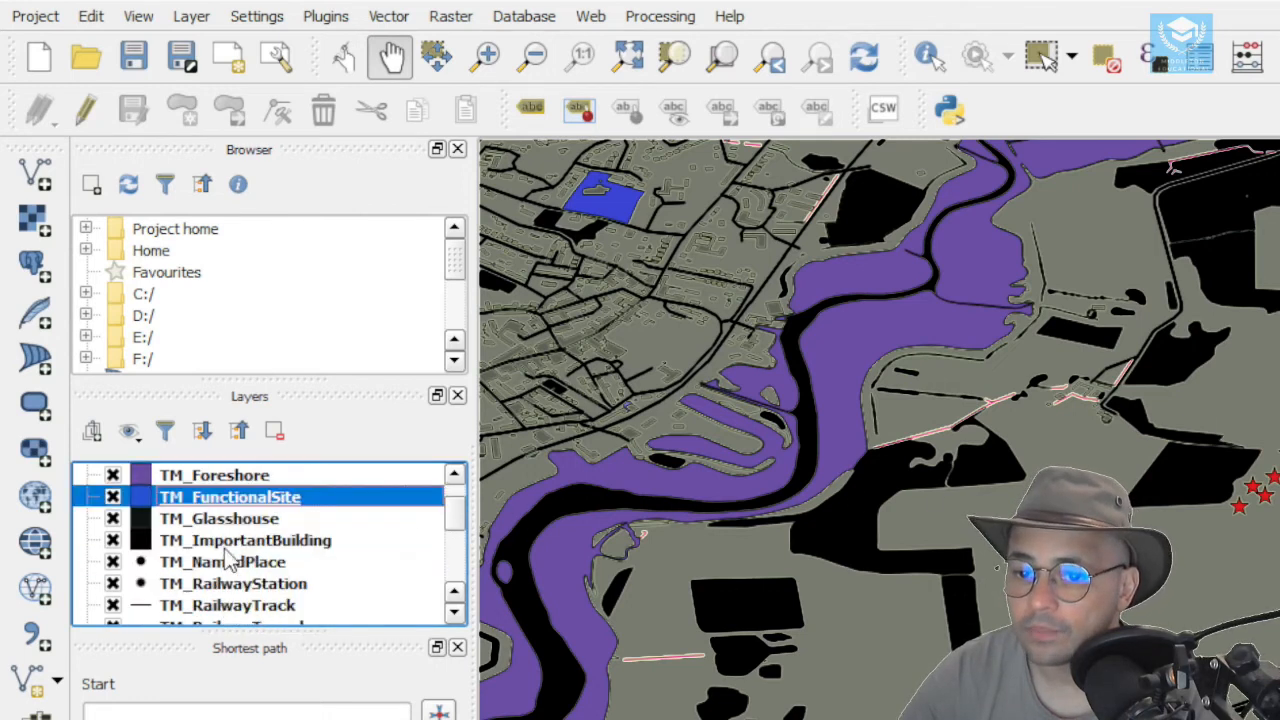
click(229, 542)
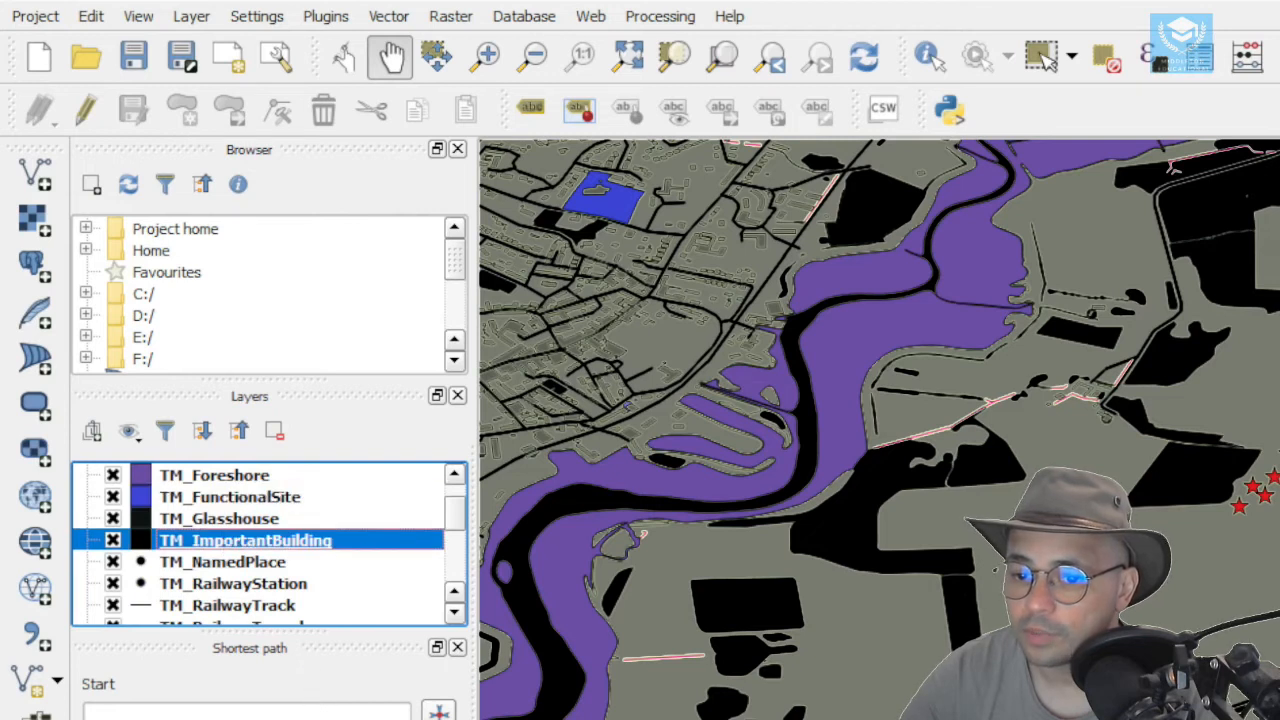
click(860, 645)
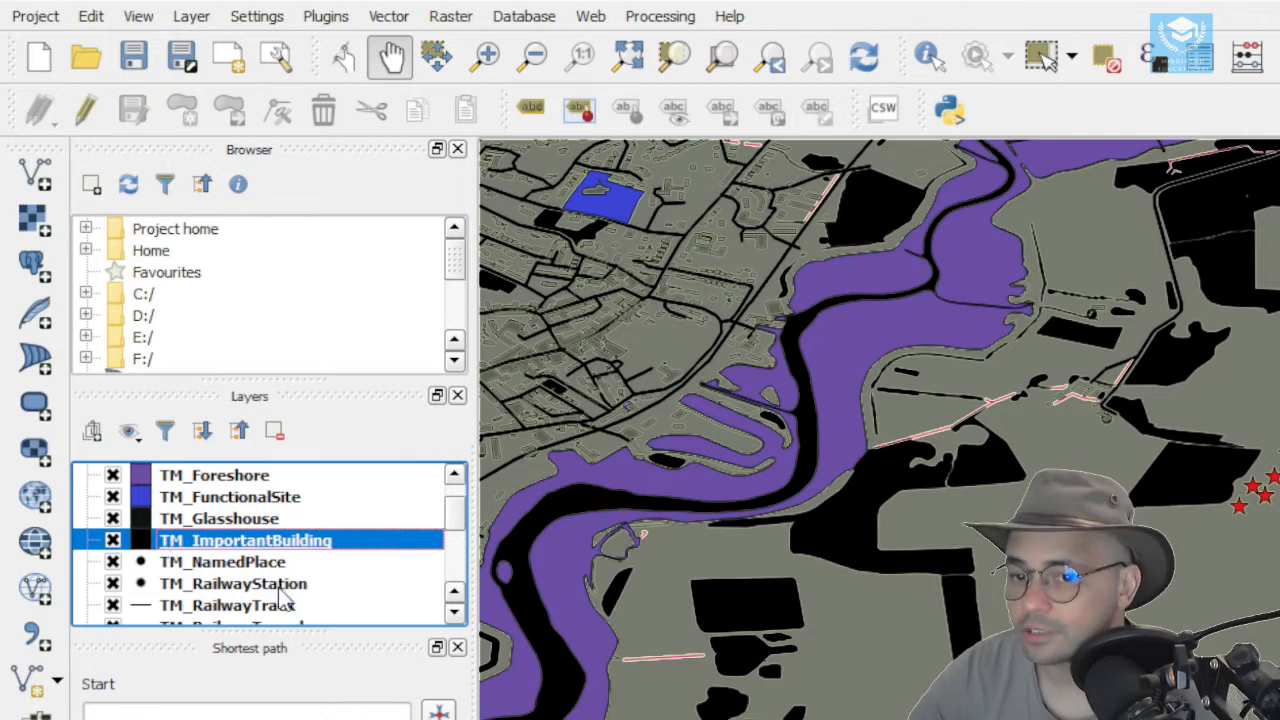
- Look through the whole layer list, including TM_NamedPlace and TM_Building, down to the historic counties layer
scroll(258, 546, up, 1)
scroll(254, 543, down, 2)
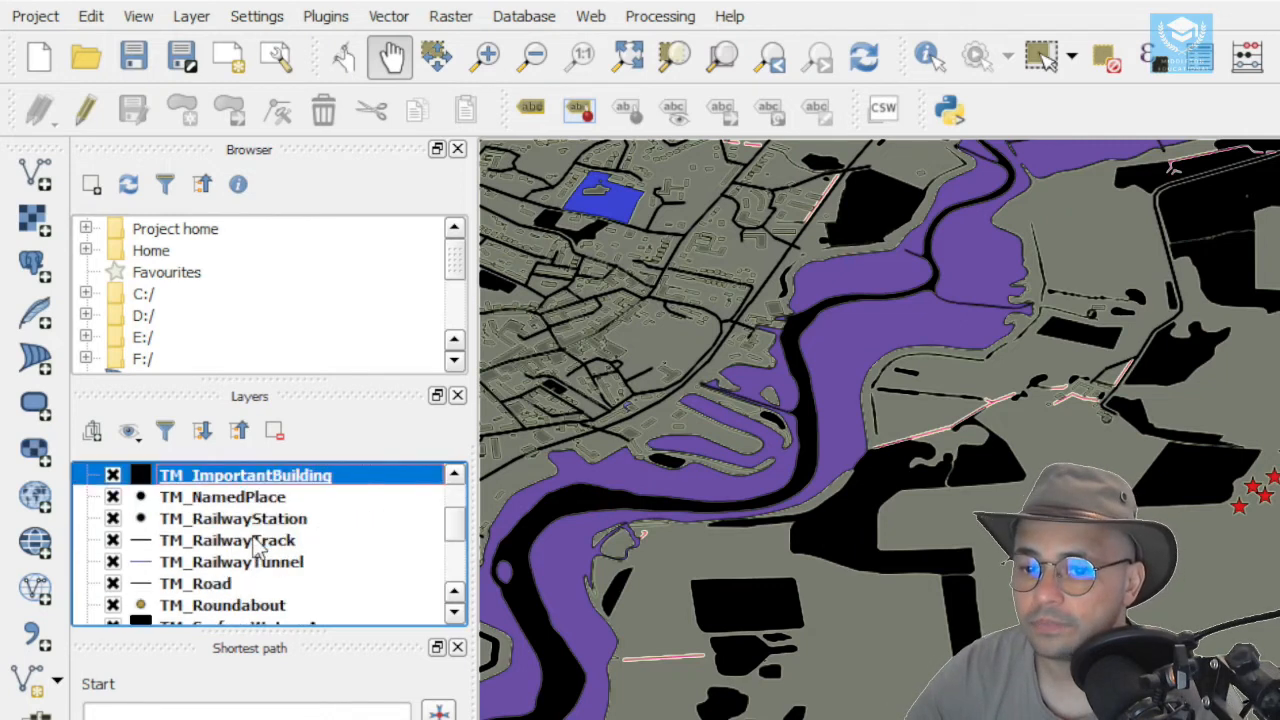
click(212, 497)
scroll(212, 540, down, 2)
scroll(205, 532, up, 1)
scroll(203, 530, up, 2)
scroll(203, 530, up, 1)
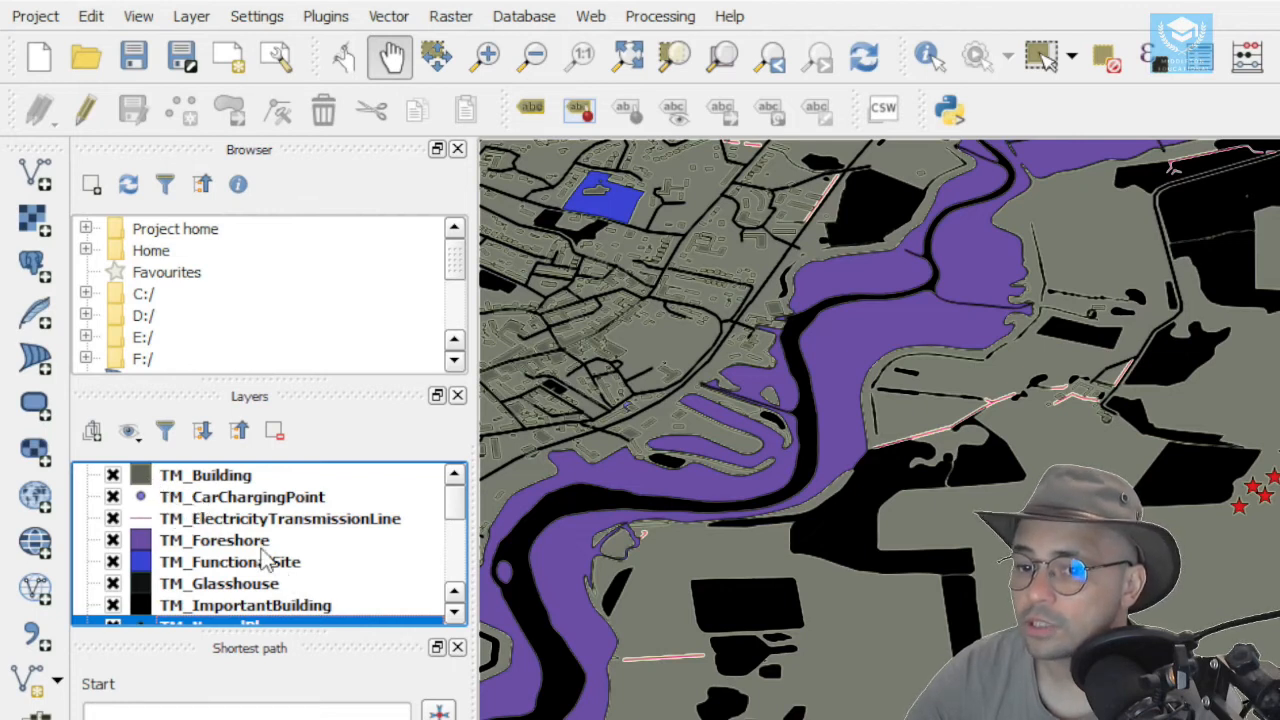
click(191, 480)
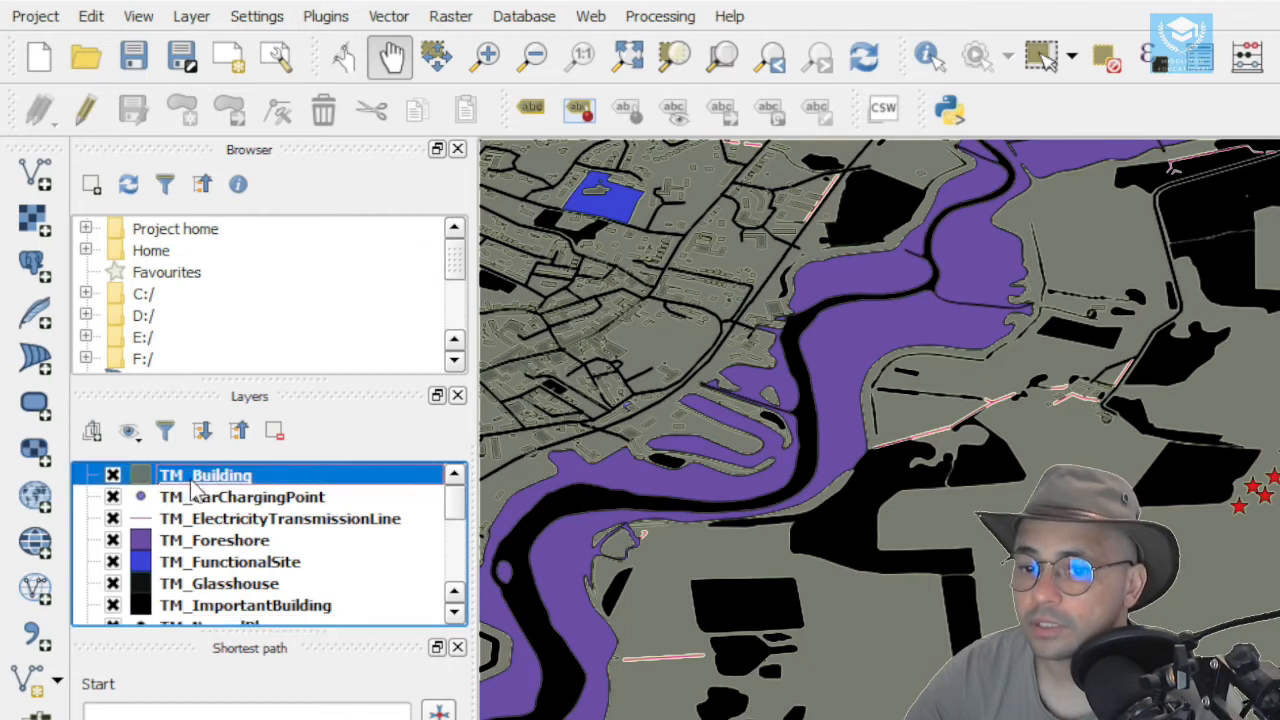
scroll(200, 495, down, 5)
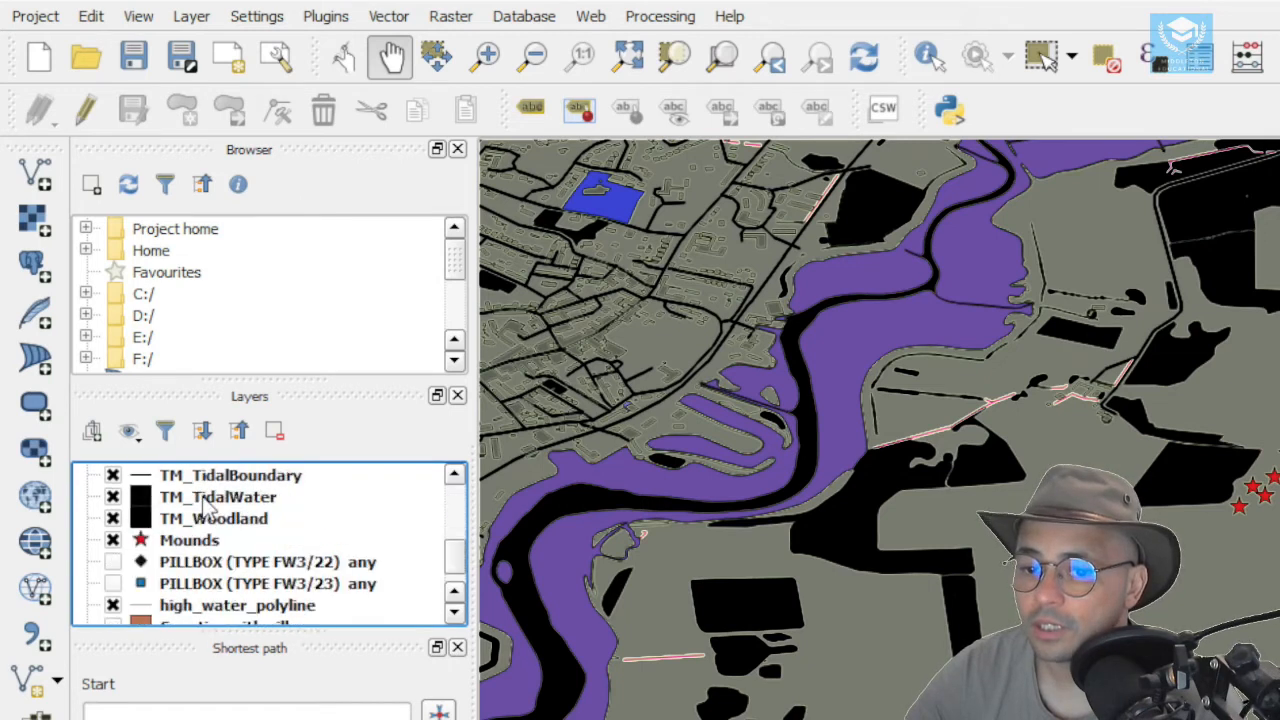
scroll(207, 512, down, 1)
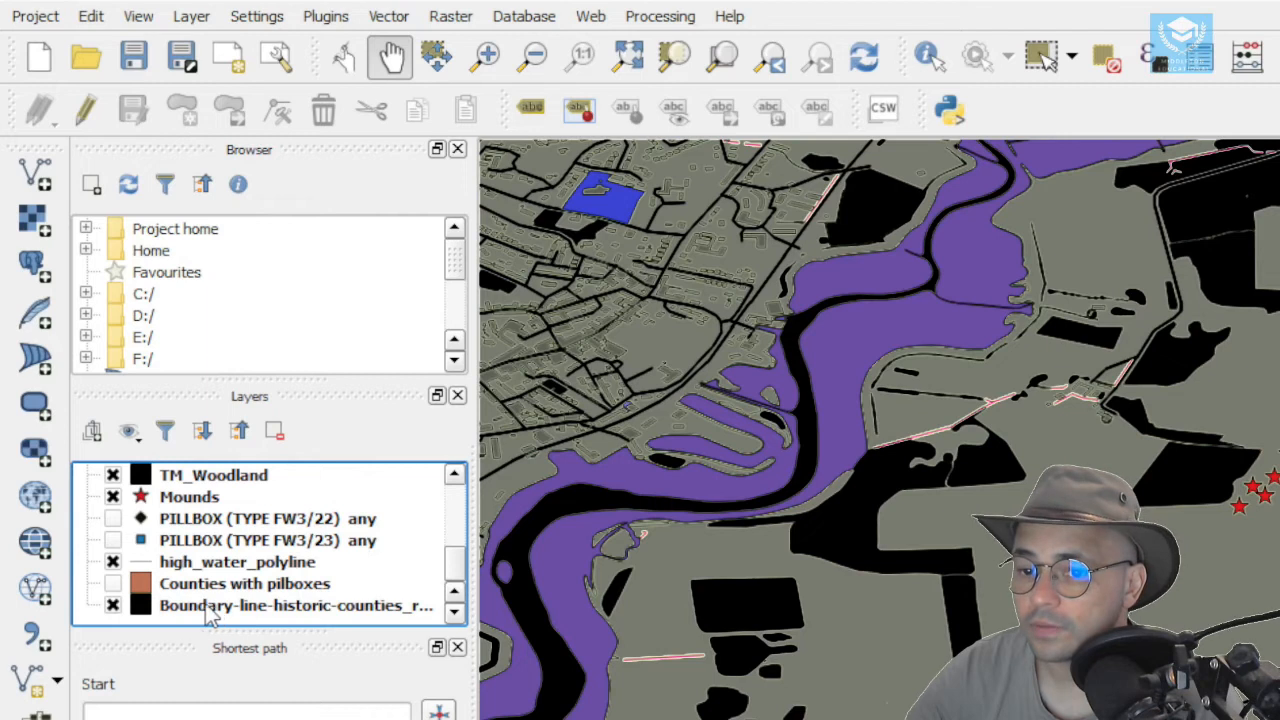
- Restyle the TM_Road layer with a thicker pale line and the TM_Woodland layer with a patterned fill
click(163, 606)
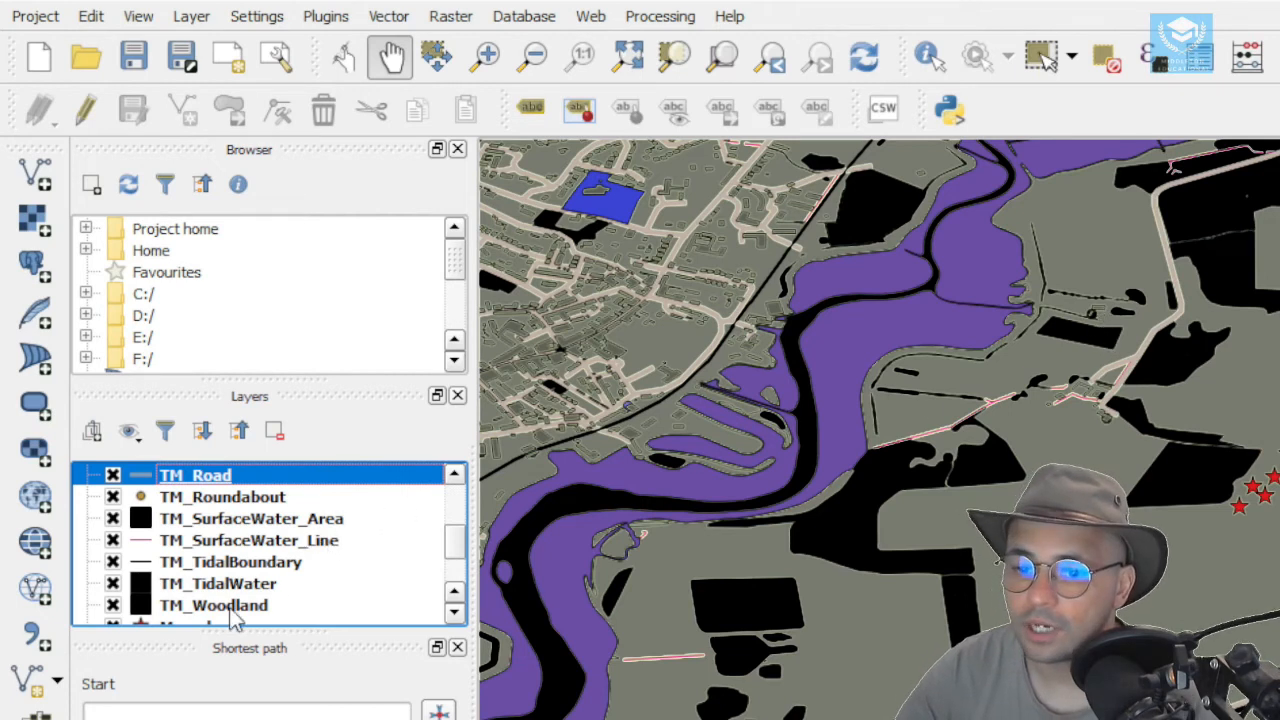
click(141, 608)
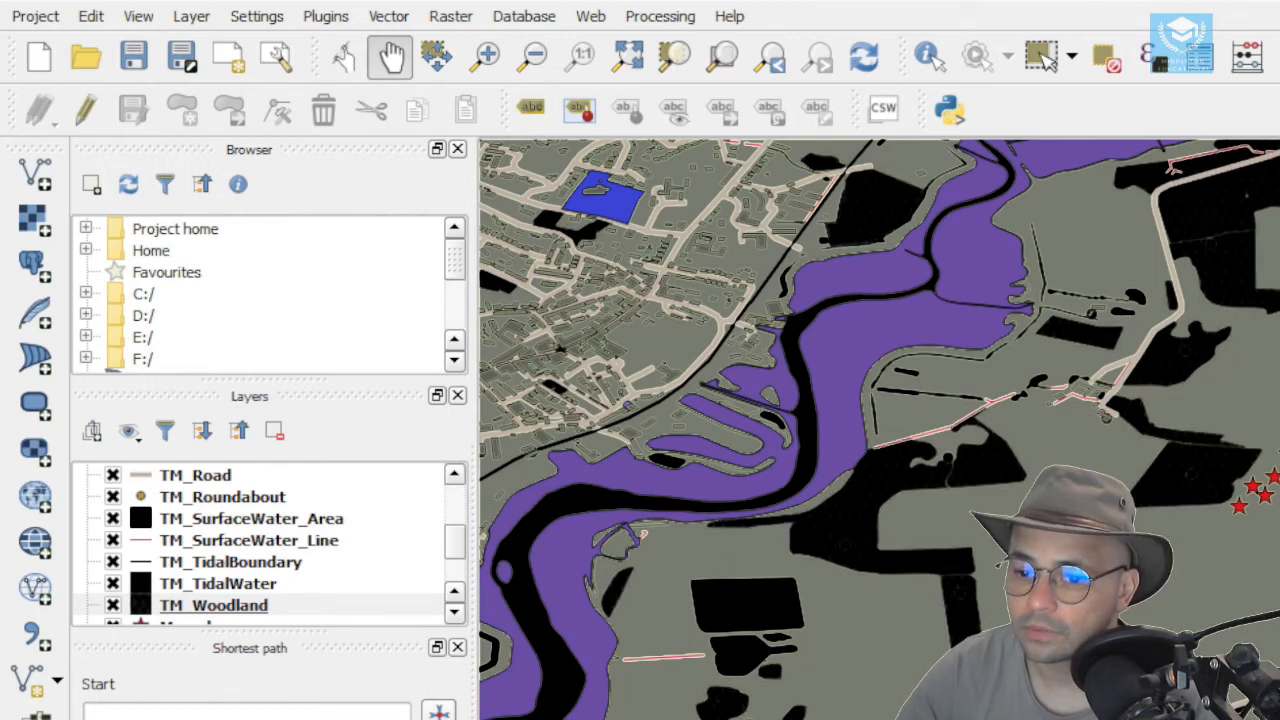
click(213, 605)
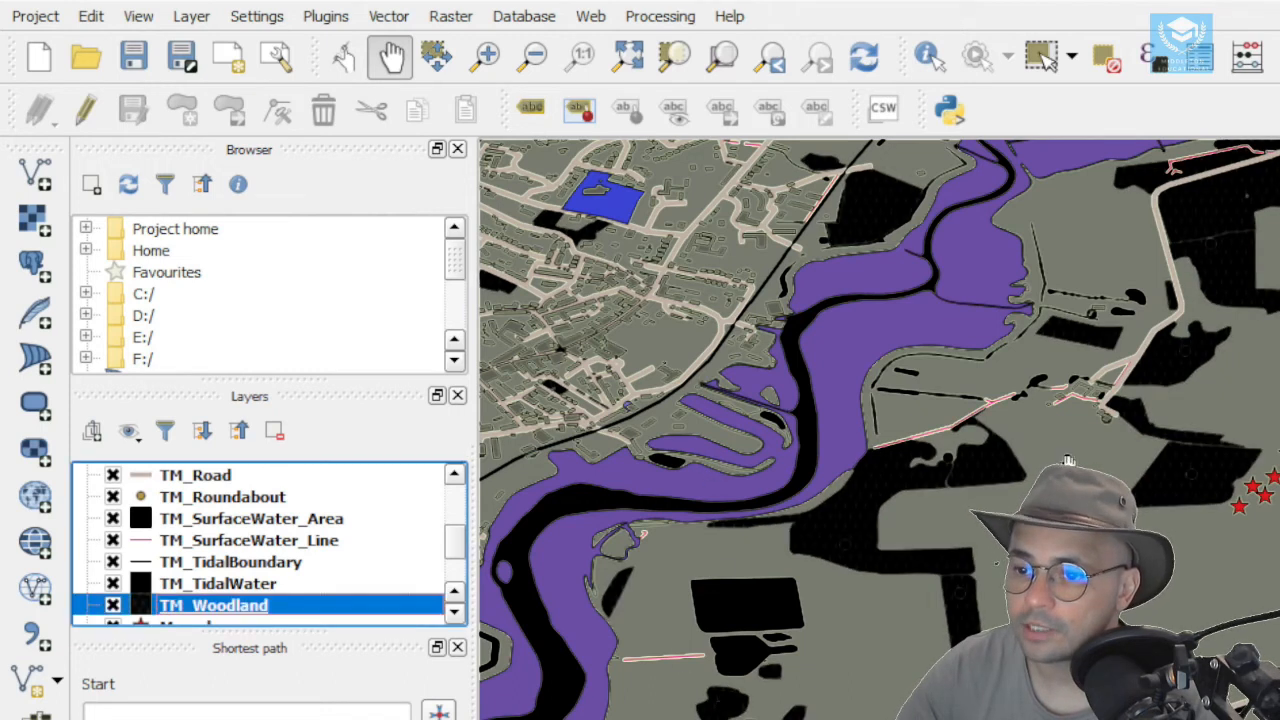
- Review the symbol colours of the TM_Foreshore, TM_FunctionalSite, TM_Glasshouse and TM_ImportantBuilding layers
scroll(285, 540, down, 1)
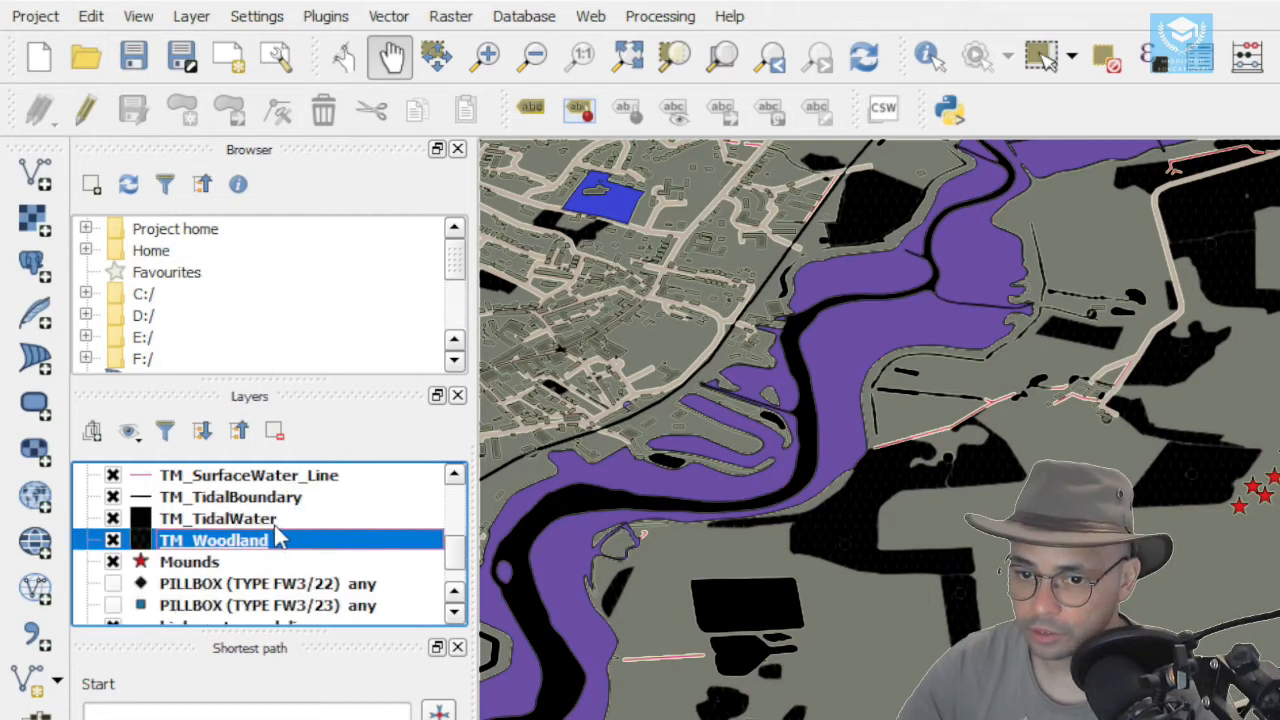
scroll(283, 540, up, 4)
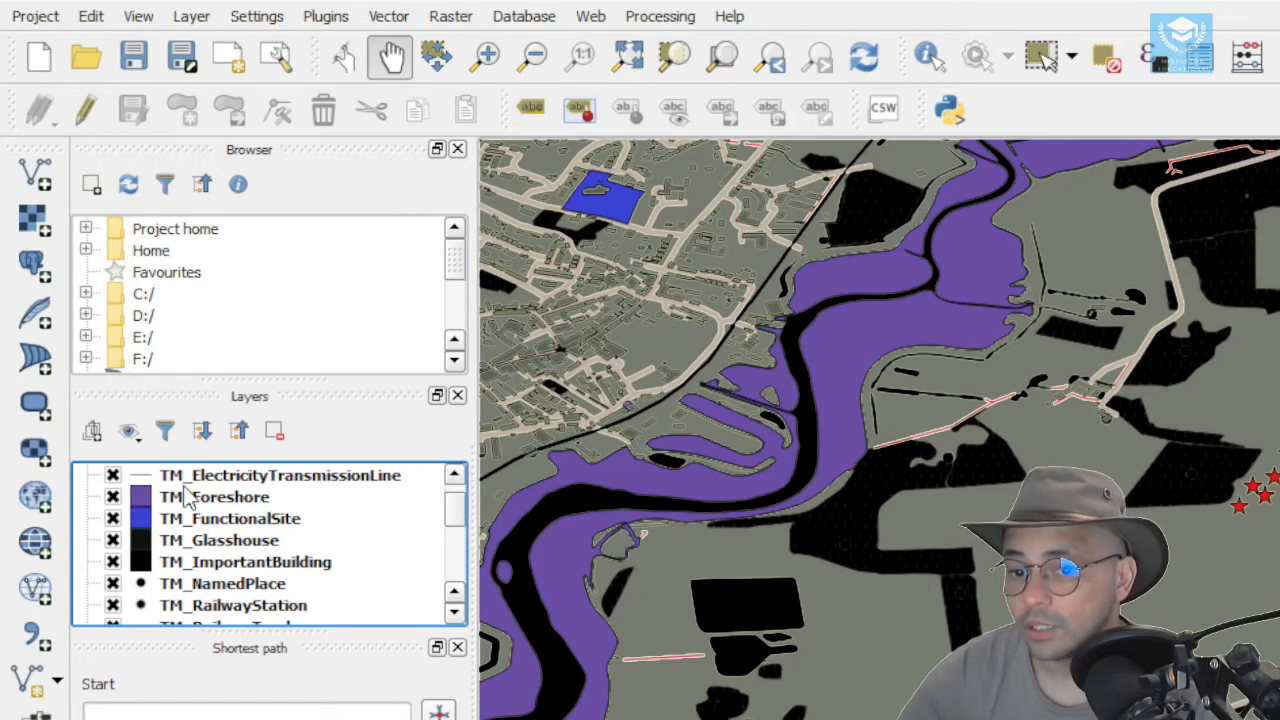
click(146, 500)
click(147, 518)
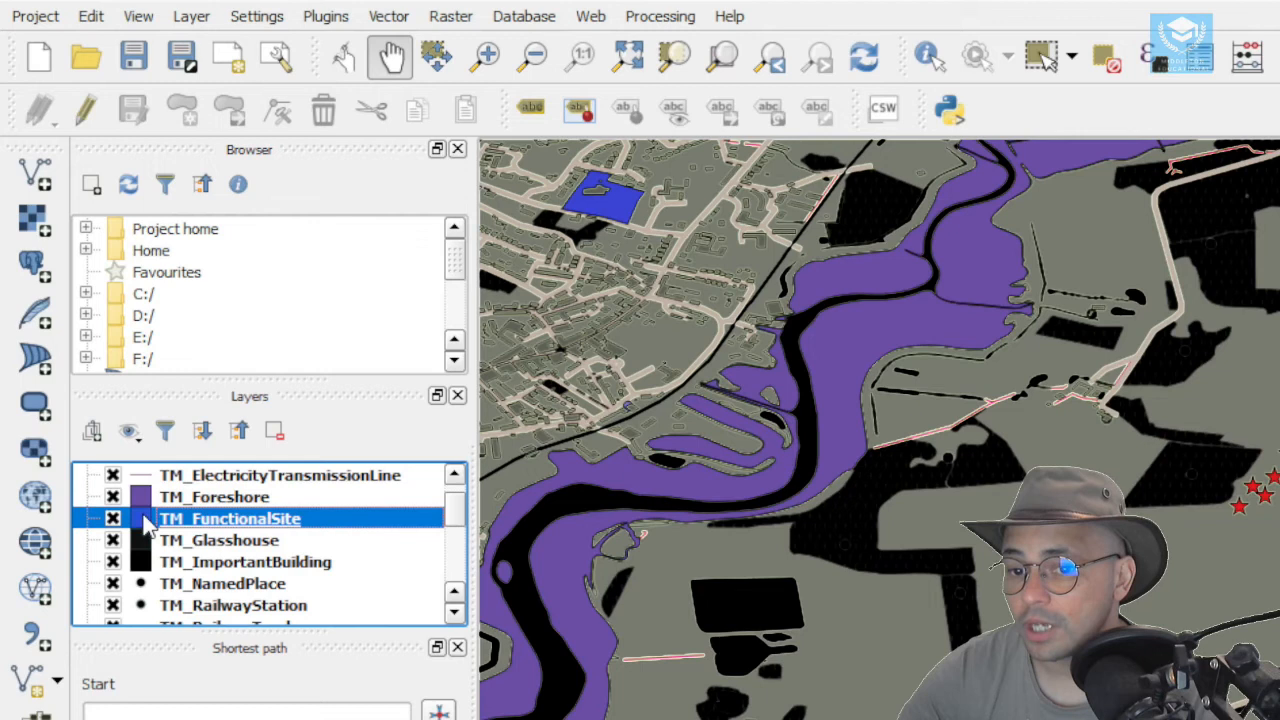
click(150, 540)
click(148, 566)
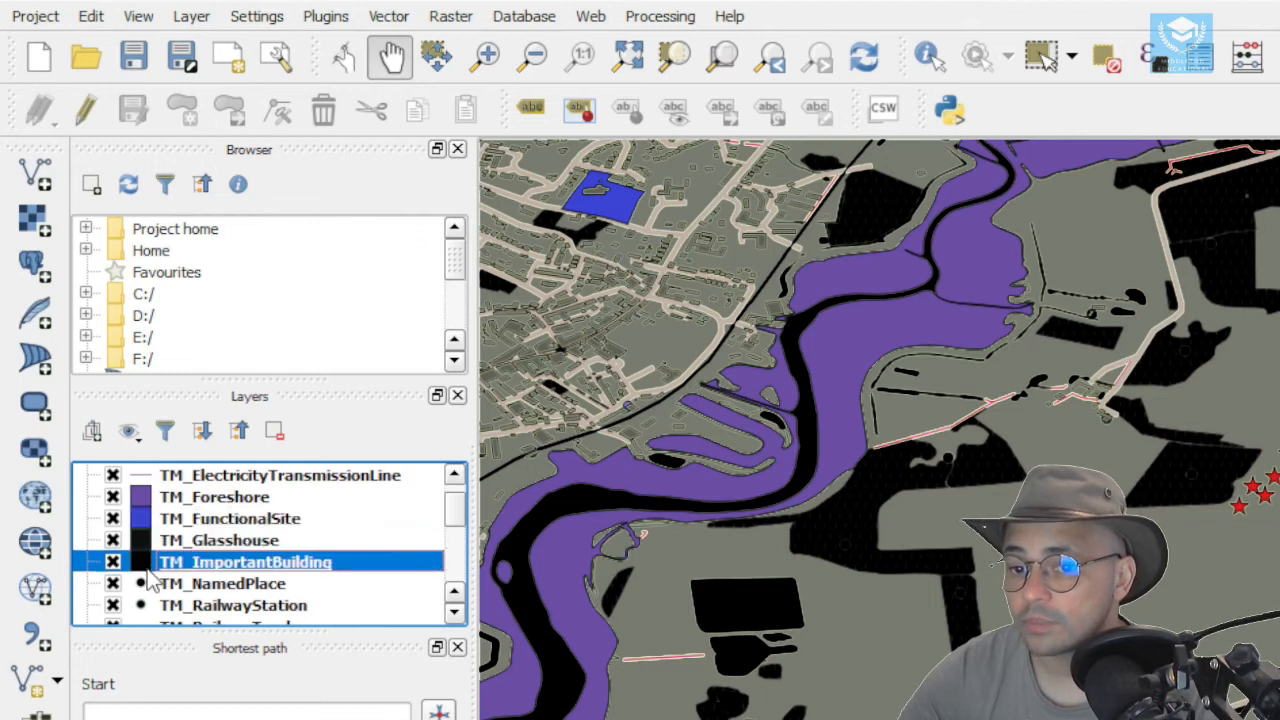